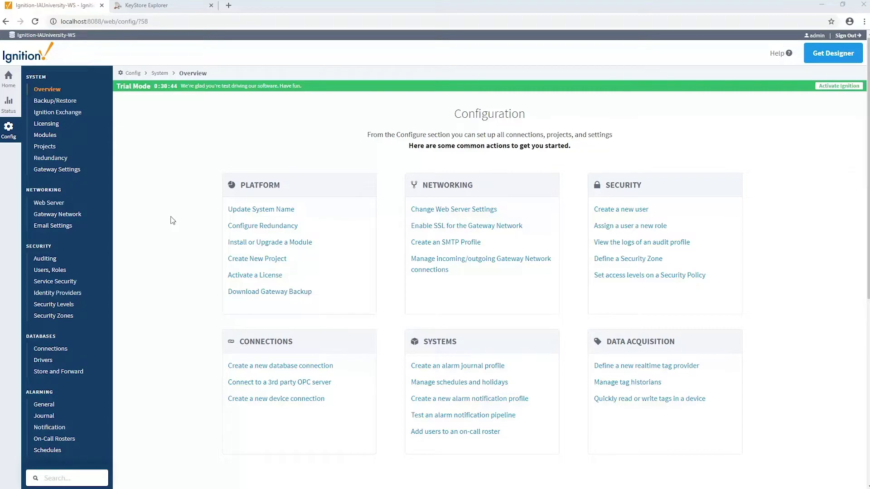
# Open the MQTT Distributor settings and enable TLS for the MQTT server.
pyautogui.scroll(-7, 177, 218)
pyautogui.moveTo(171, 219); pyautogui.dragTo(187, 218)
pyautogui.click(187, 218)
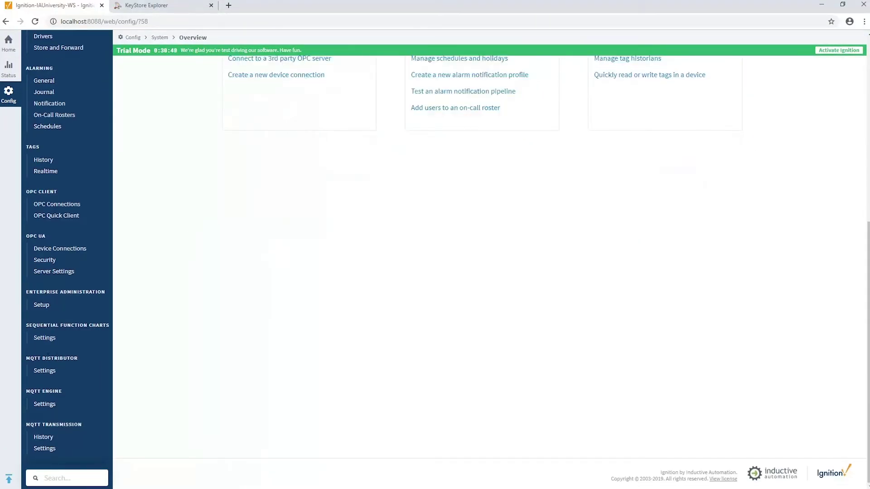
pyautogui.click(44, 372)
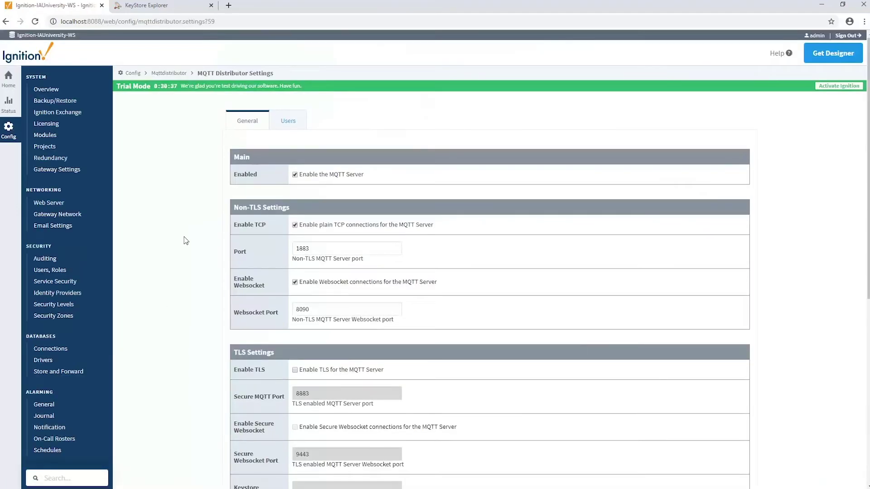
pyautogui.scroll(-2, 189, 289)
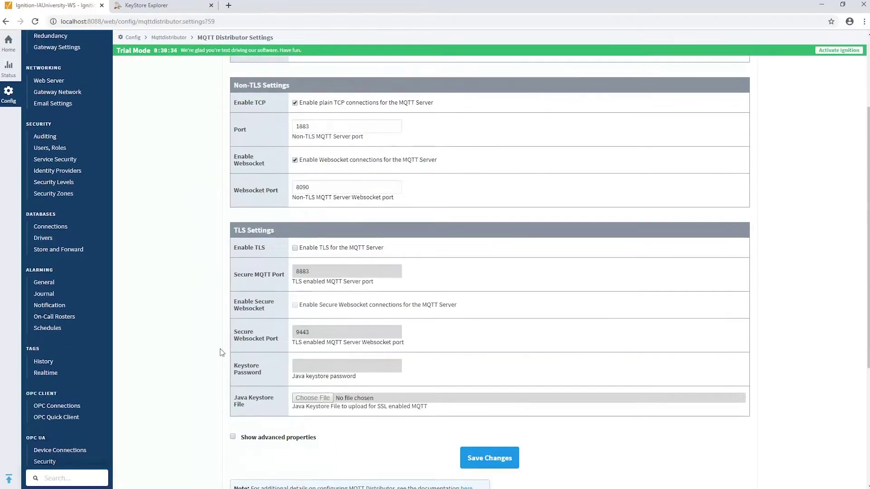
pyautogui.click(295, 248)
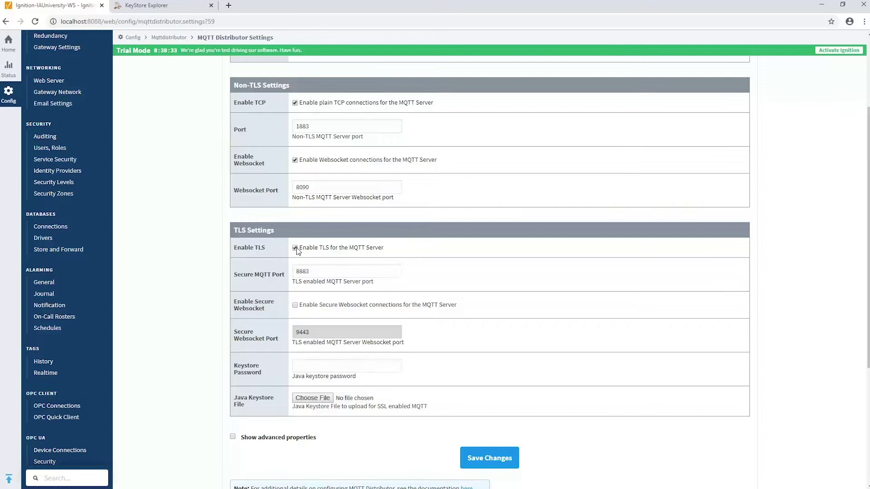
# Check the secure port 8883 and the Java Keystore File setting, then glance at KeyStore Explorer.
pyautogui.moveTo(318, 271); pyautogui.dragTo(263, 271)
pyautogui.click(312, 271)
pyautogui.click(239, 399)
pyautogui.tripleClick(239, 400)
pyautogui.click(248, 410)
pyautogui.click(156, 7)
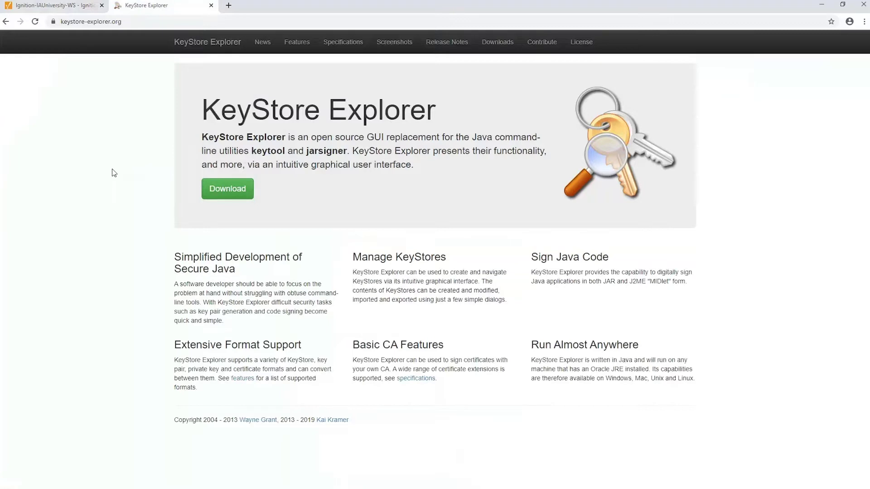
pyautogui.click(58, 6)
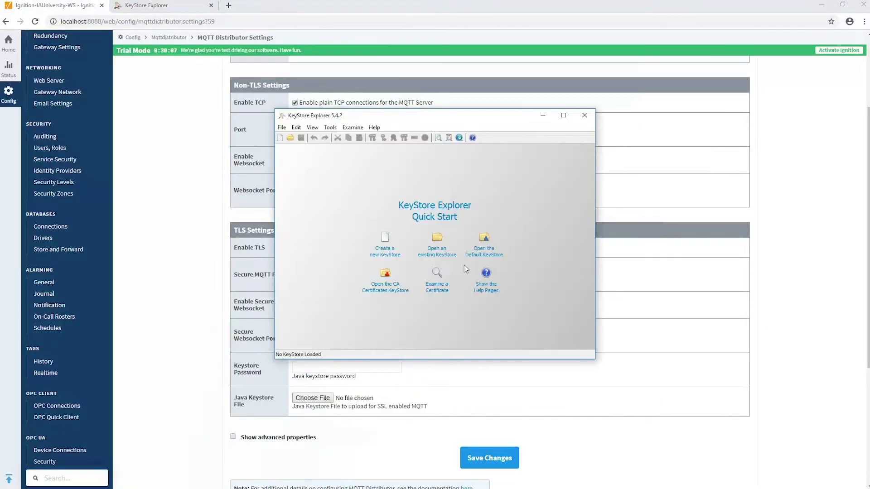
# Create a new keystore of type JKS from the File menu.
pyautogui.click(284, 129)
pyautogui.click(294, 142)
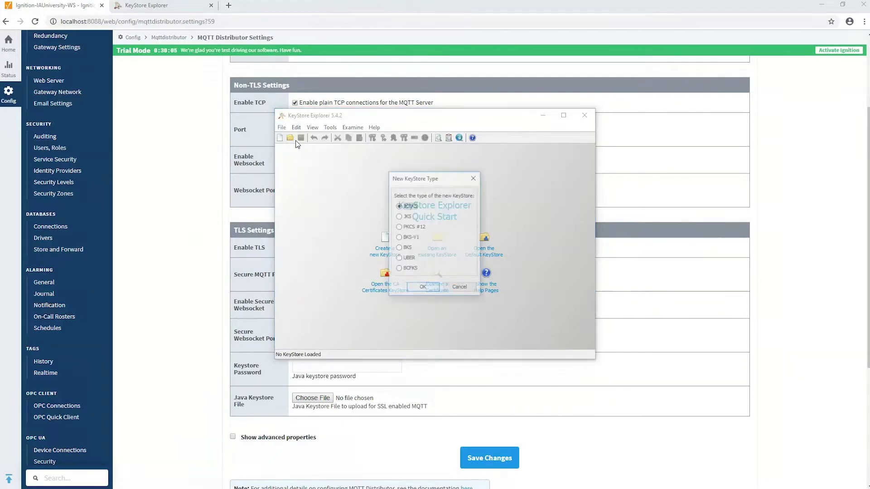
pyautogui.click(404, 217)
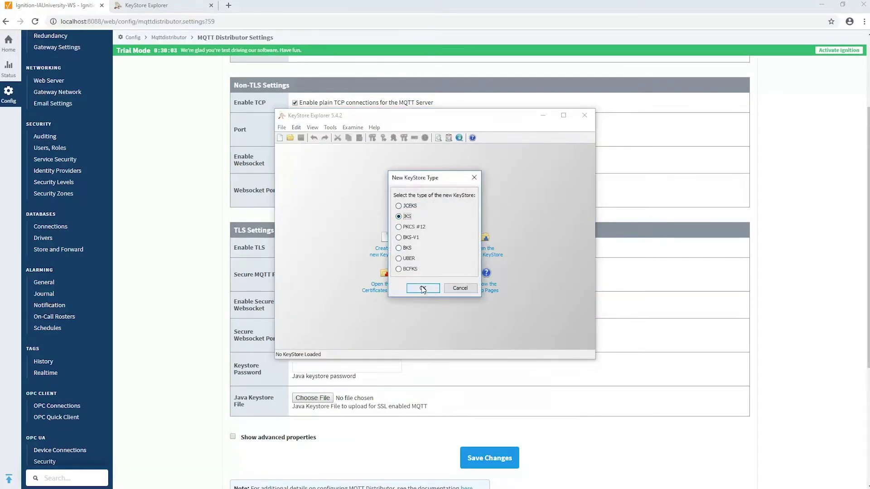
pyautogui.click(423, 289)
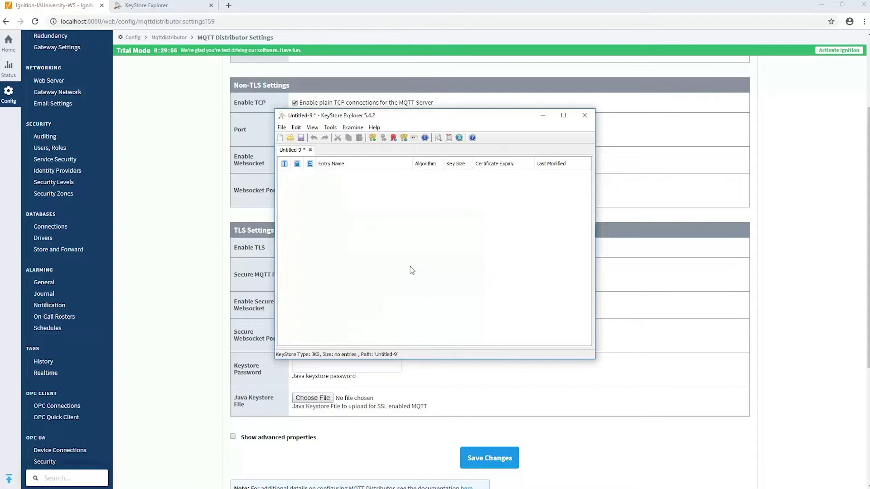
# Start an RSA 2048 key pair with name CN=RootCA, OU=IT, O=IA.
pyautogui.rightClick(326, 191)
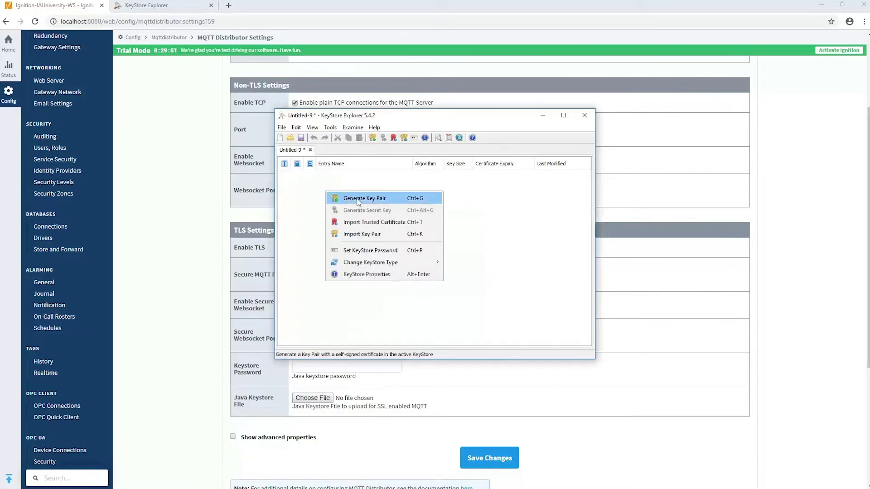
pyautogui.click(358, 200)
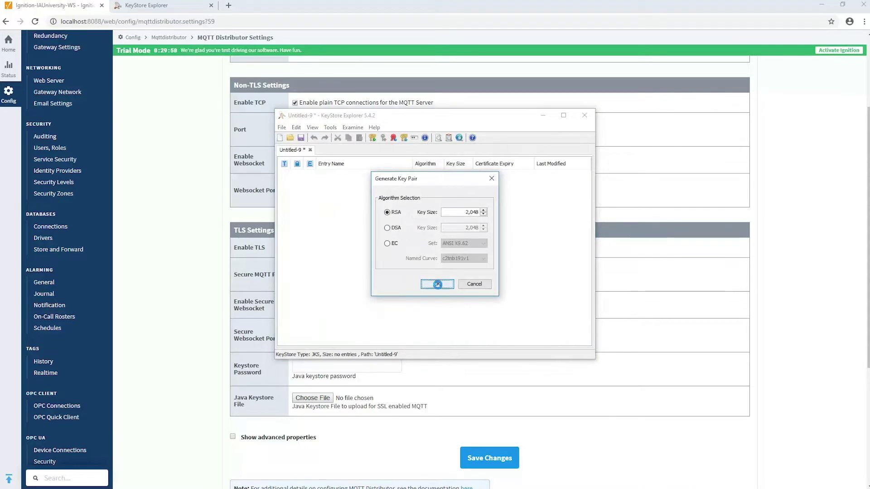
pyautogui.click(437, 284)
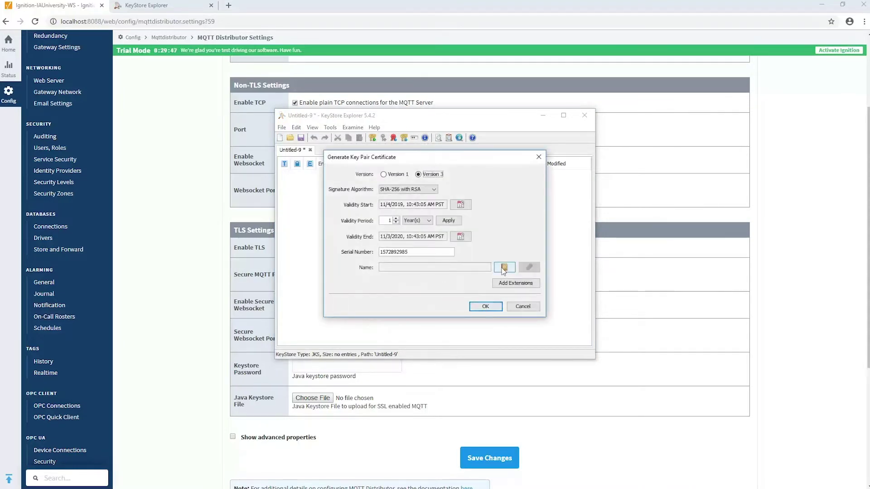
pyautogui.click(504, 268)
pyautogui.write('R')
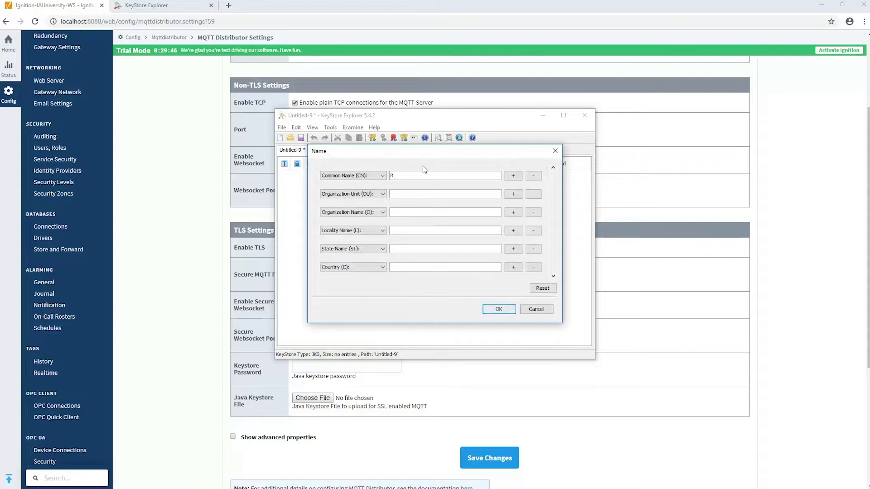
pyautogui.write('ootCA')
pyautogui.write('IT')
pyautogui.click(462, 212)
pyautogui.write('IA')
pyautogui.click(498, 310)
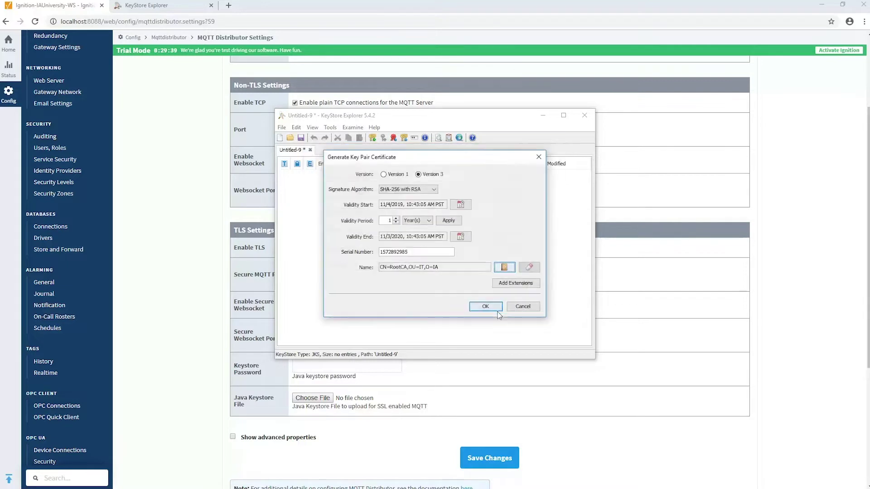
# Add Basic Constraints (CA) and Key Usage (certificate sign, CRL sign) extensions and generate the certificate.
pyautogui.click(509, 285)
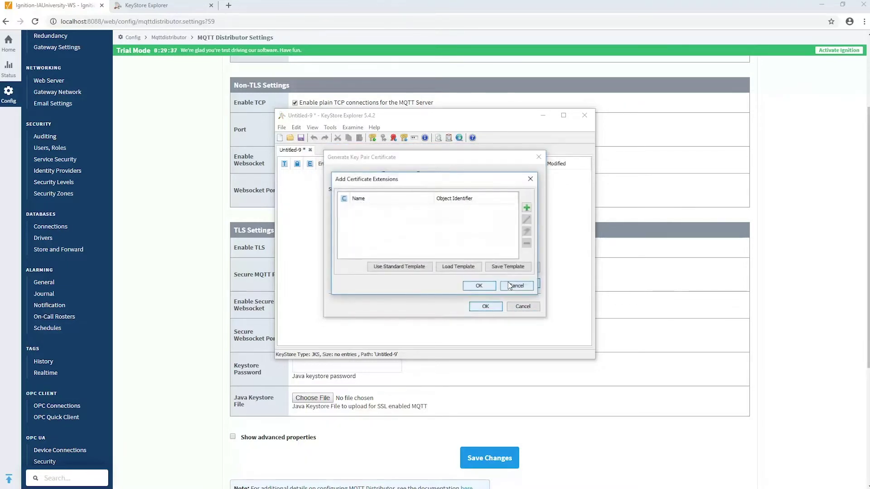
pyautogui.click(526, 208)
pyautogui.click(412, 219)
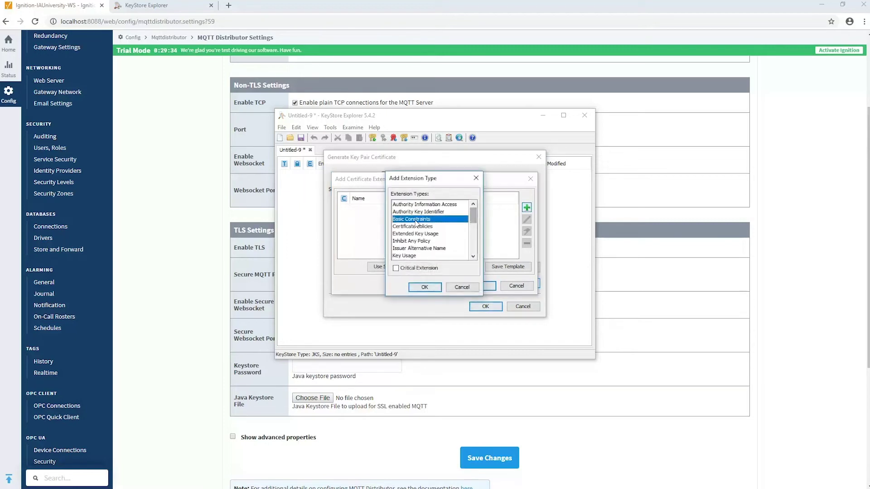
pyautogui.click(422, 287)
pyautogui.click(403, 231)
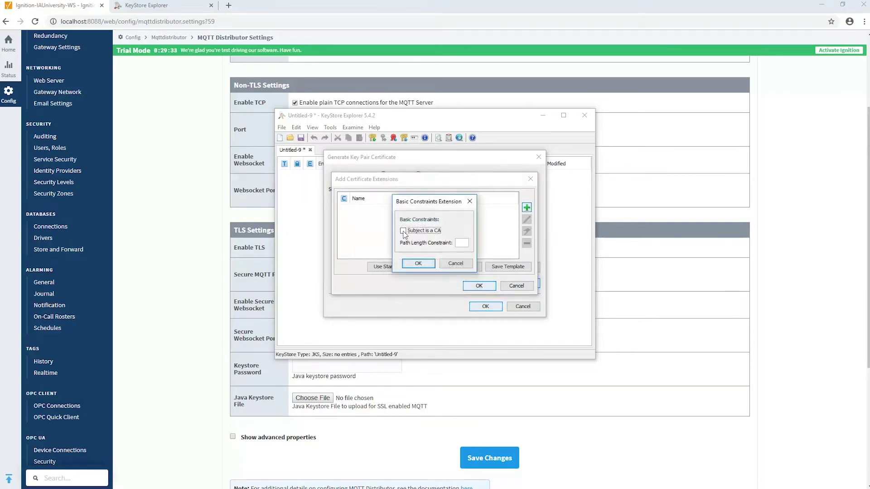
pyautogui.click(417, 264)
pyautogui.click(527, 208)
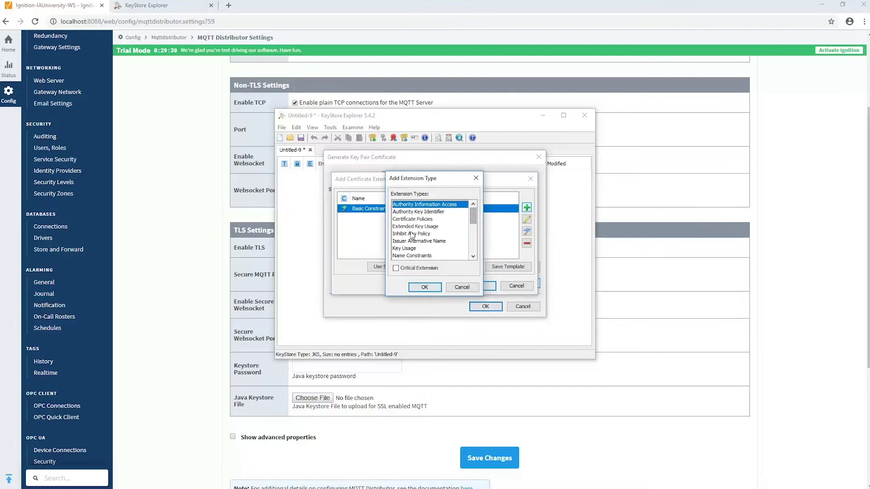
pyautogui.click(411, 248)
pyautogui.click(421, 287)
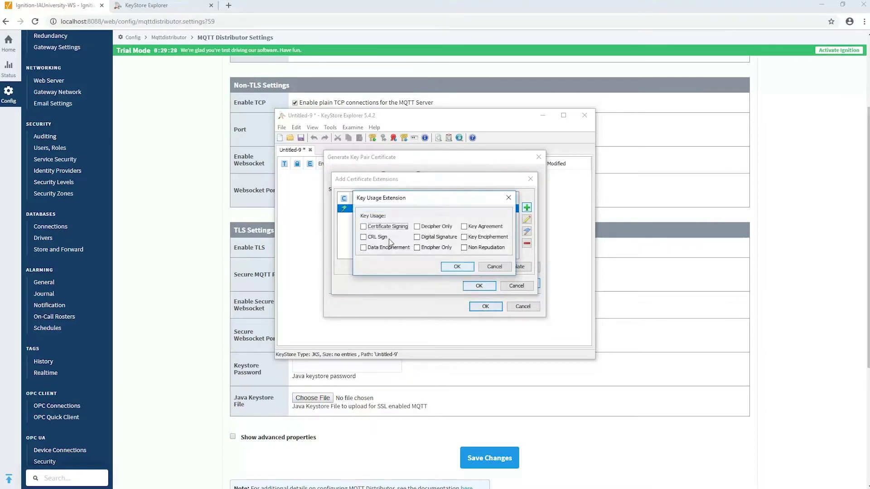
pyautogui.click(366, 228)
pyautogui.click(365, 237)
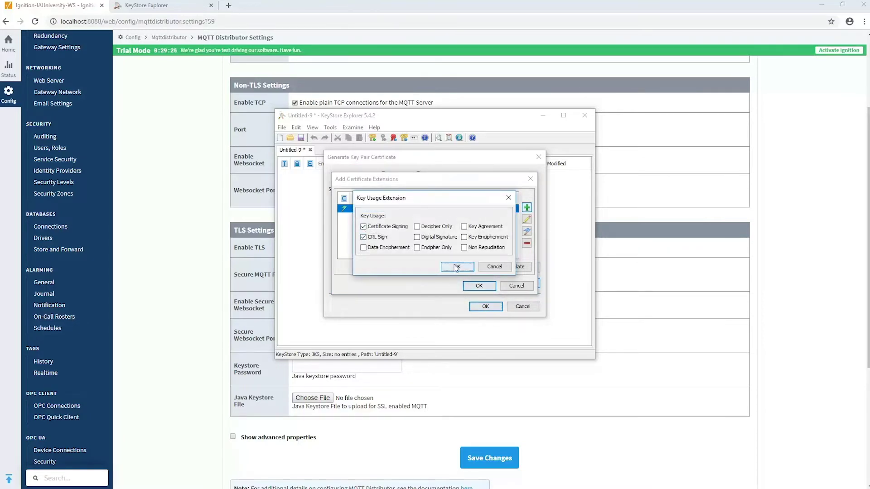
pyautogui.click(457, 266)
pyautogui.click(479, 286)
pyautogui.click(483, 304)
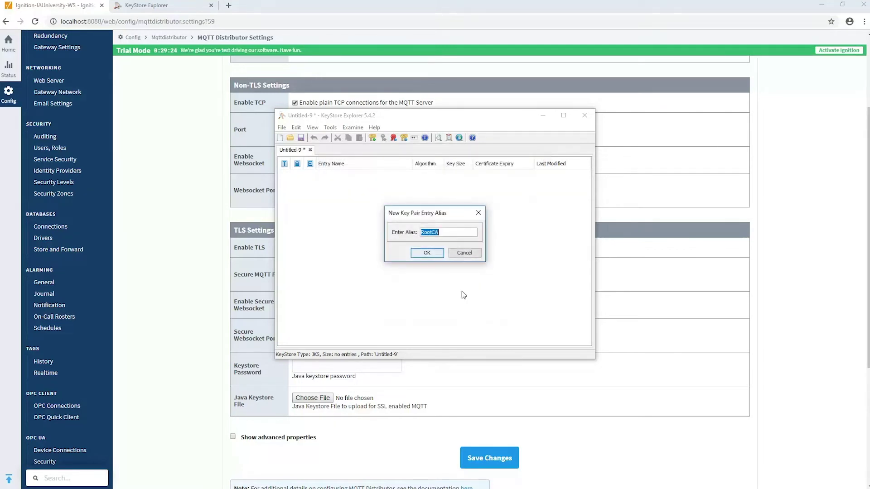
# Accept the alias rootca and set the entry password.
pyautogui.click(428, 254)
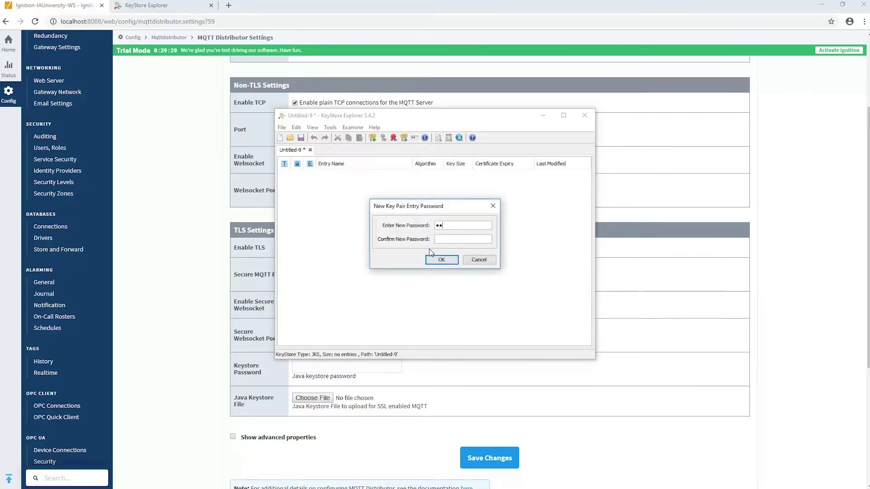
pyautogui.write('password')
pyautogui.press('Tab')
pyautogui.write('password')
pyautogui.click(442, 259)
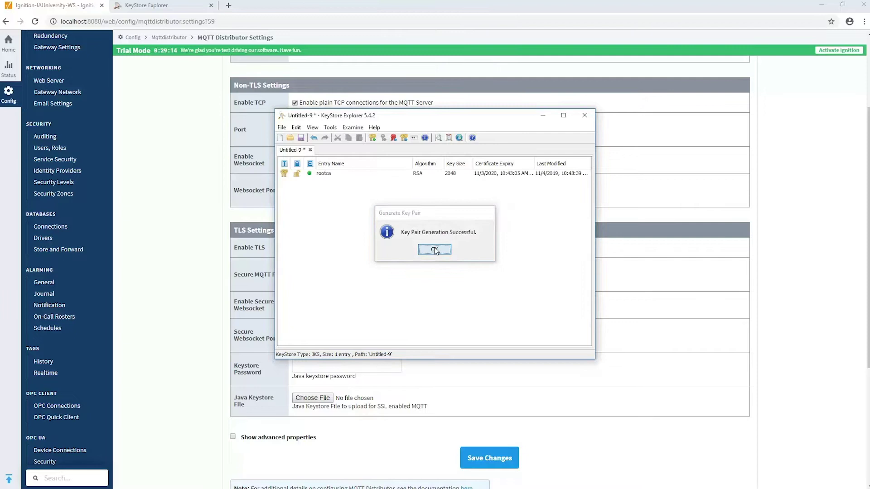
# Sign a new RSA 2048 key pair with the rootca entry.
pyautogui.click(435, 250)
pyautogui.click(328, 175)
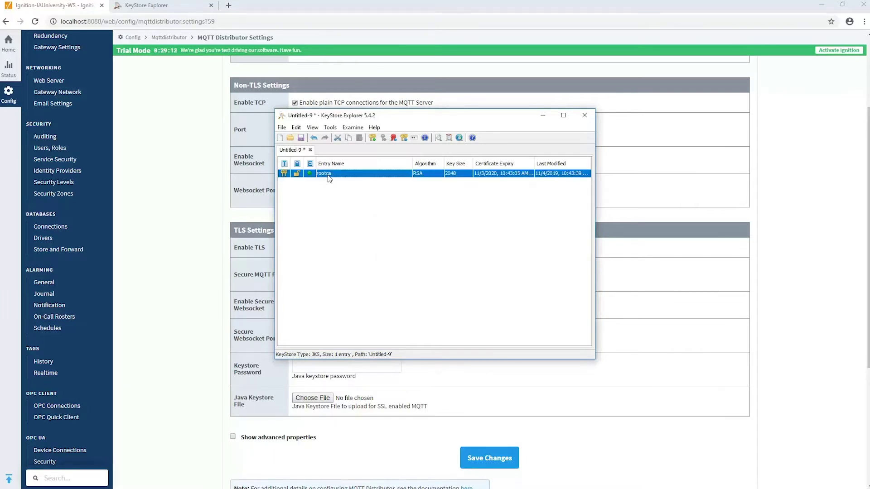
pyautogui.rightClick(328, 177)
pyautogui.moveTo(389, 277)
pyautogui.click(446, 281)
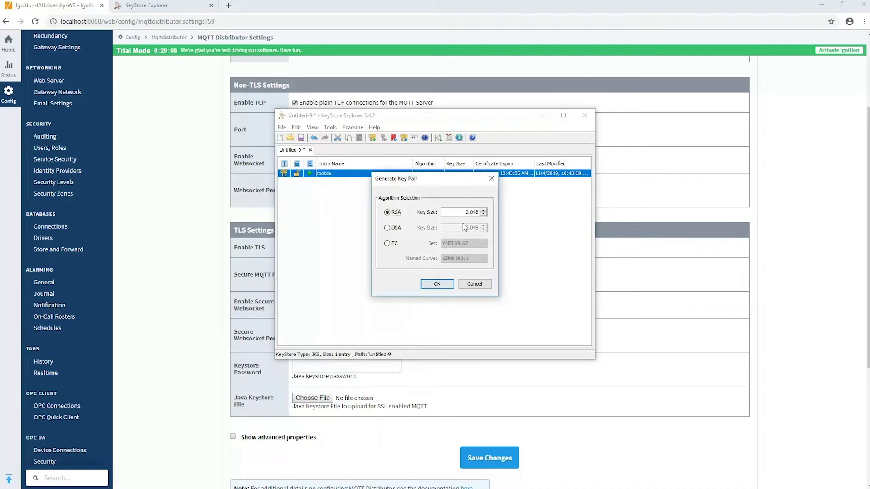
pyautogui.click(438, 285)
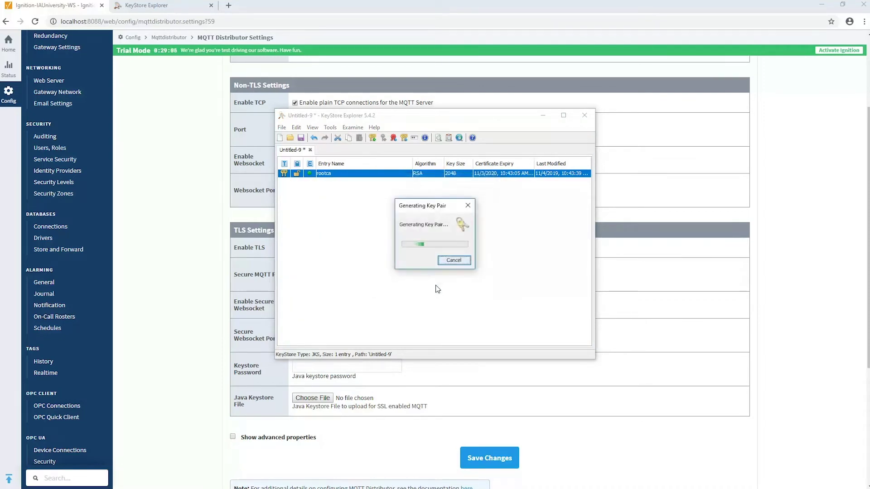
# Set the new certificate name to CN=localhost, OU=IT, O=IA and generate it.
pyautogui.click(507, 268)
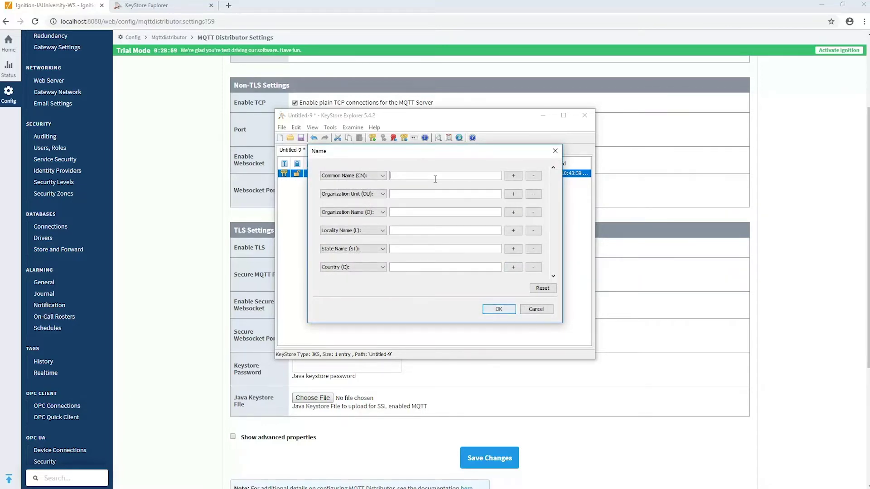
pyautogui.write('localhost')
pyautogui.press('Tab')
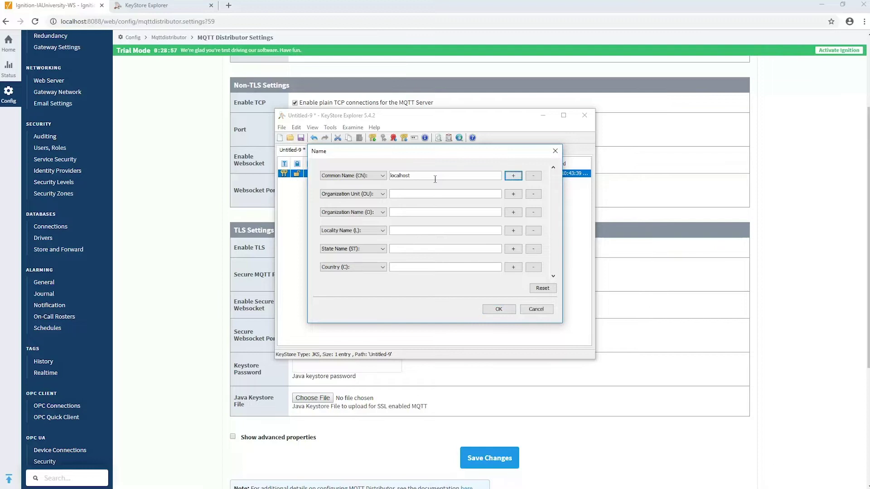
pyautogui.click(428, 195)
pyautogui.write('IT')
pyautogui.click(423, 212)
pyautogui.write('IA')
pyautogui.click(498, 310)
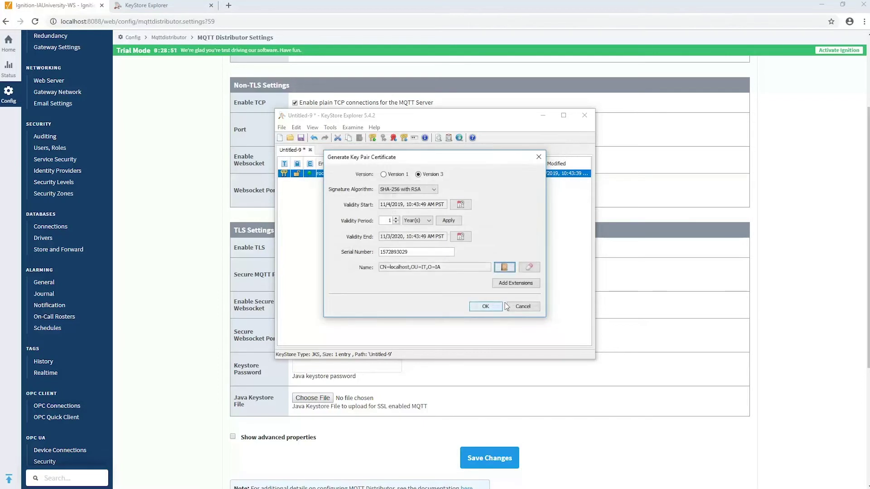
pyautogui.click(484, 305)
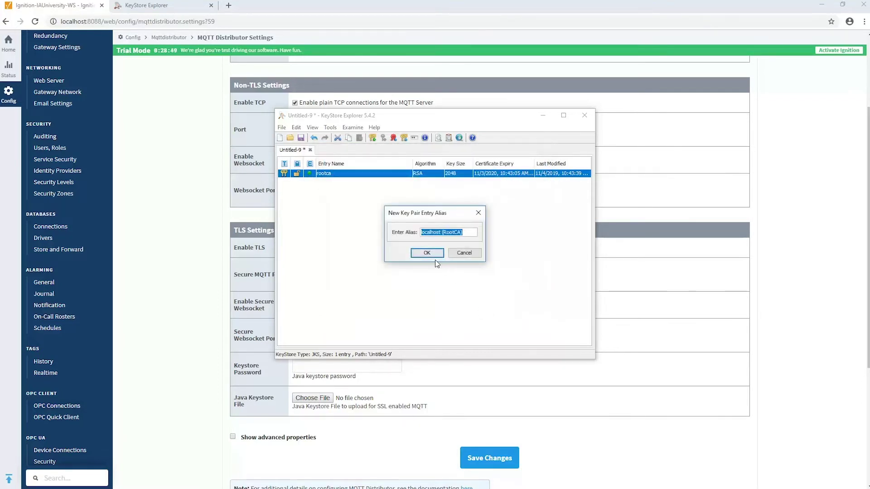
# Accept the alias localhost (rootca) and set the entry password.
pyautogui.click(435, 254)
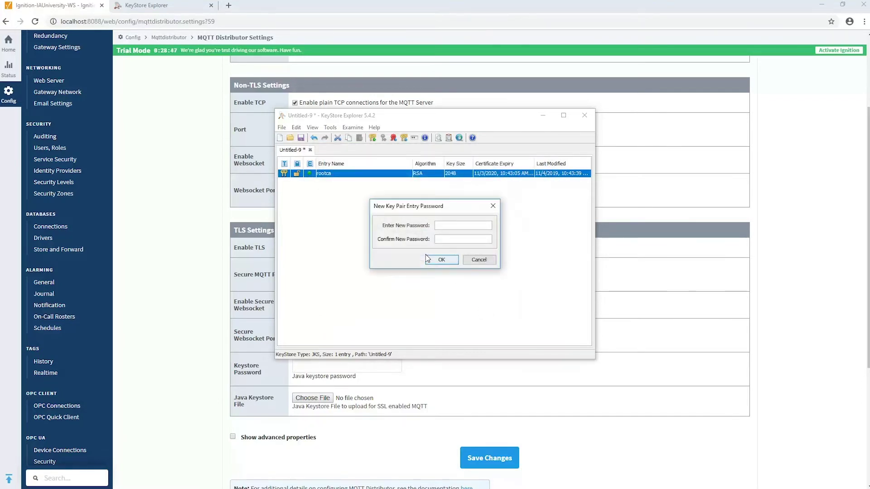
pyautogui.write('••••••••')
pyautogui.press('Tab')
pyautogui.write('••••••••')
pyautogui.click(441, 260)
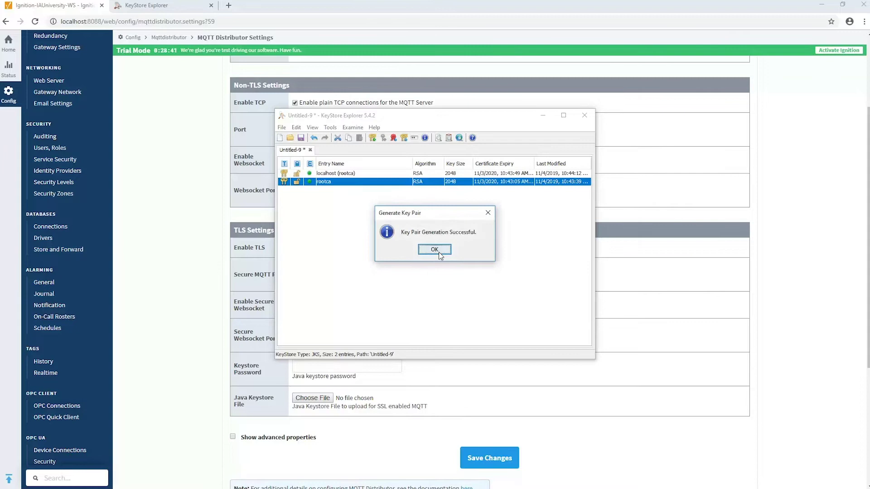
# Save the keystore with a password as KeyStore file cert.jks in Downloads\MQTT.
pyautogui.click(438, 252)
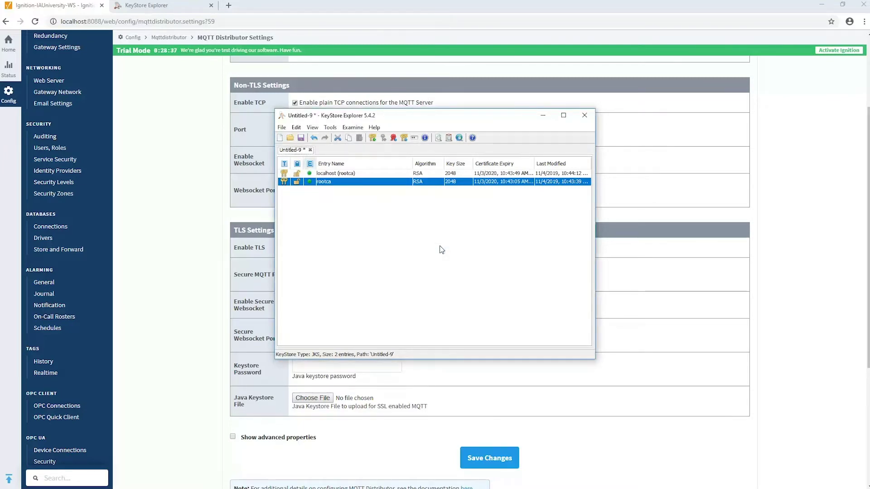
pyautogui.click(281, 127)
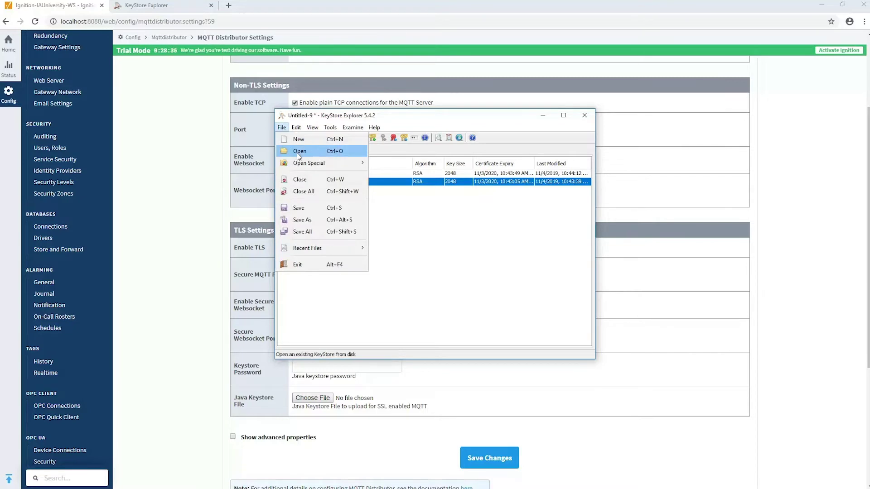
pyautogui.click(312, 206)
pyautogui.write('*****')
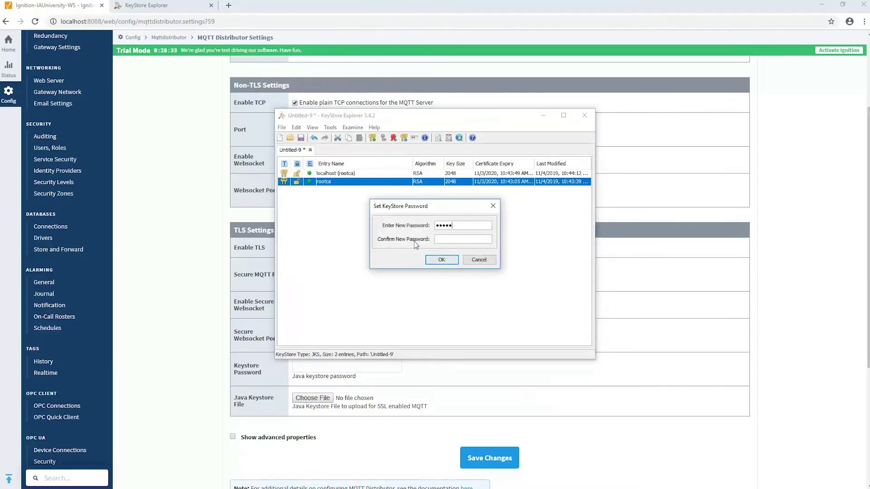
pyautogui.write('***')
pyautogui.press('Tab')
pyautogui.write('********')
pyautogui.press('Return')
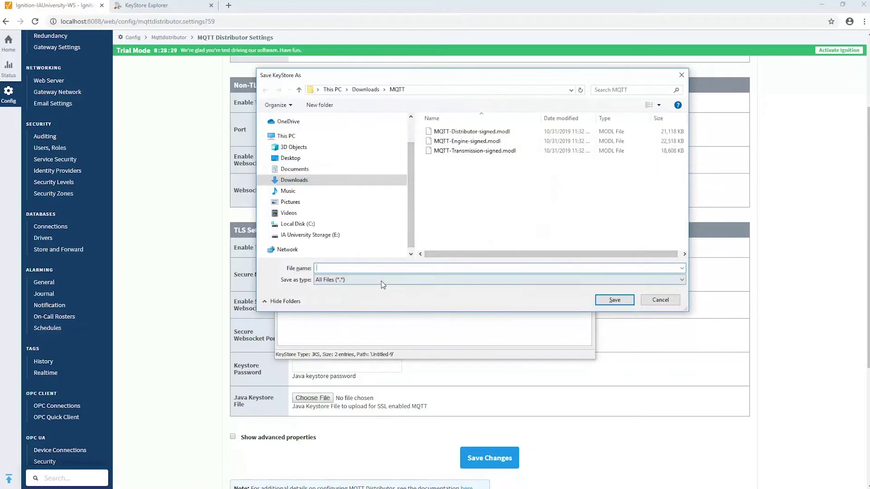
pyautogui.click(382, 283)
pyautogui.click(357, 302)
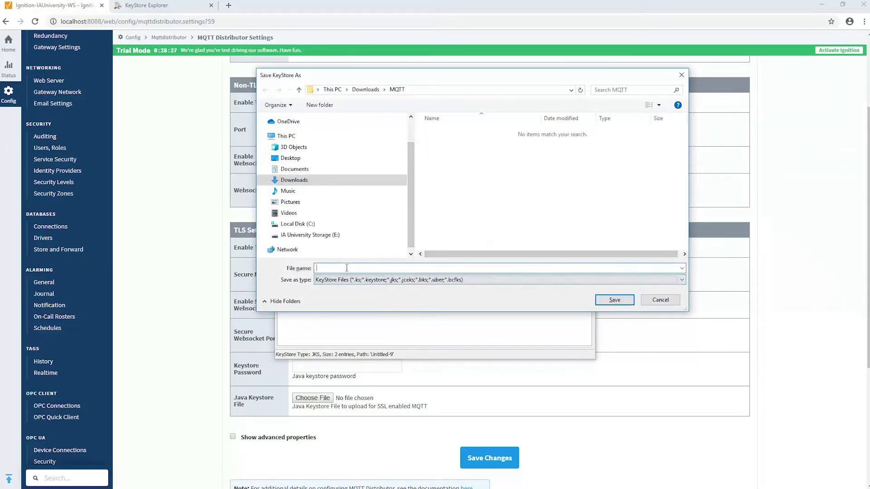
pyautogui.write('cert.jks')
pyautogui.click(615, 300)
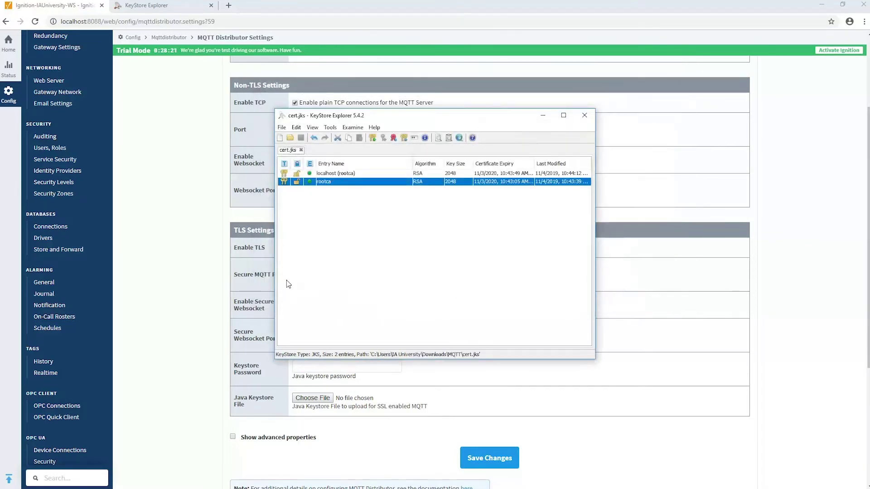
# Upload Downloads\MQTT\cert.jks as the Java keystore, enter its password, and save the Distributor settings.
pyautogui.click(189, 268)
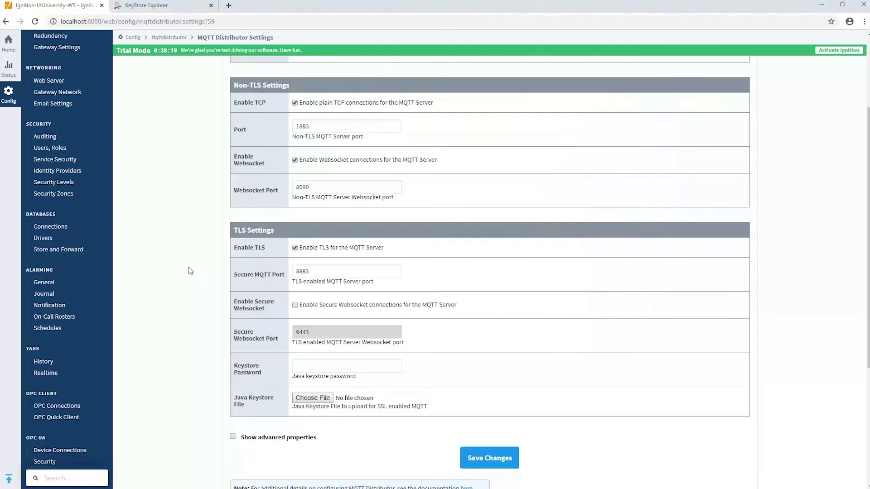
pyautogui.click(313, 398)
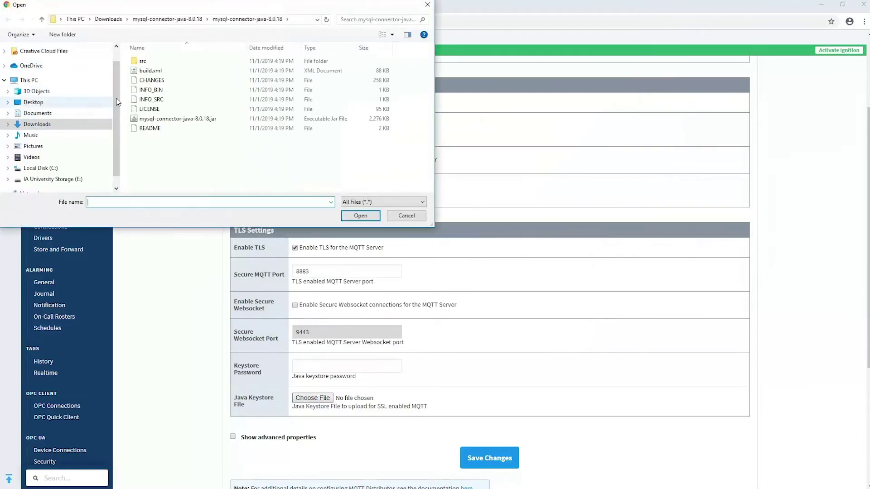
pyautogui.click(50, 124)
pyautogui.doubleClick(150, 75)
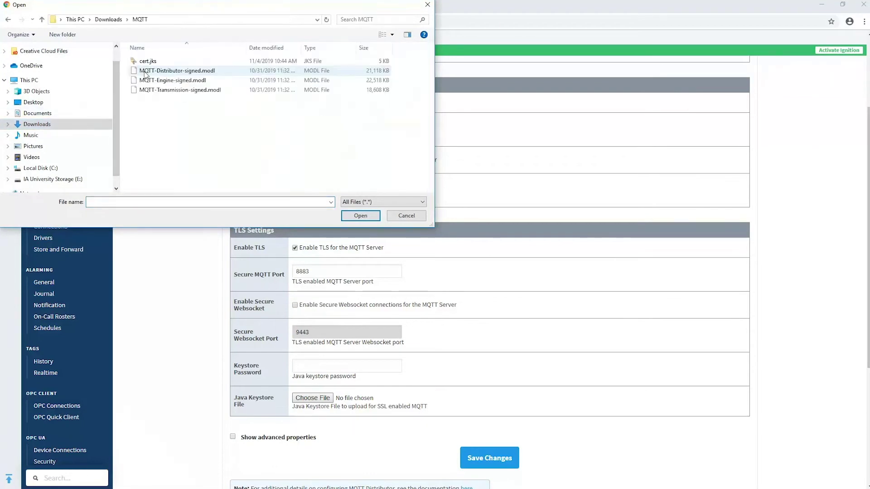
pyautogui.click(147, 62)
pyautogui.doubleClick(147, 62)
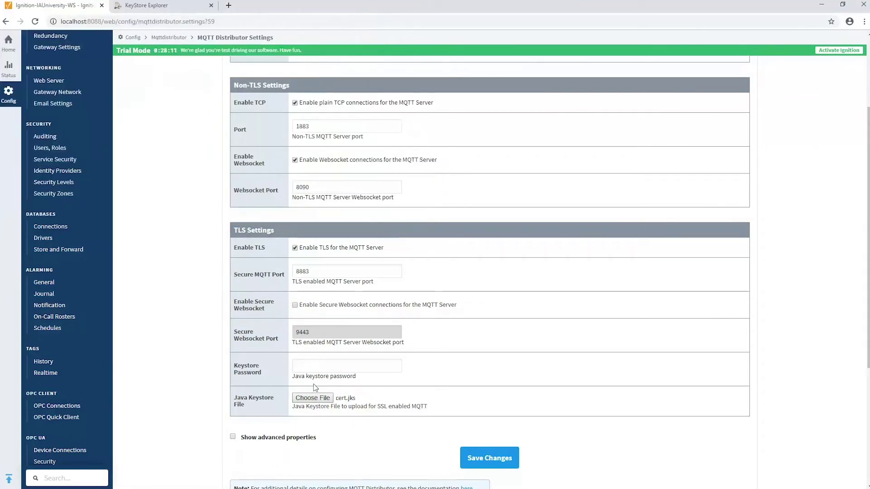
pyautogui.click(316, 365)
pyautogui.write('passwo')
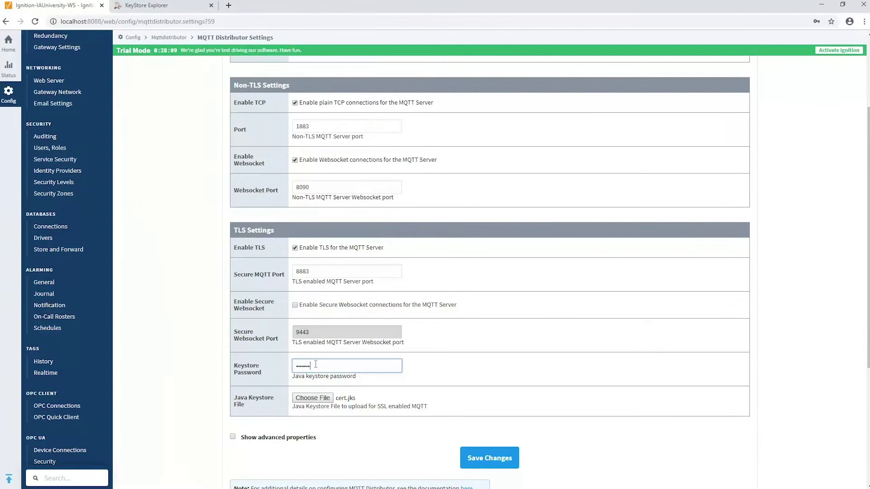
pyautogui.write('rd')
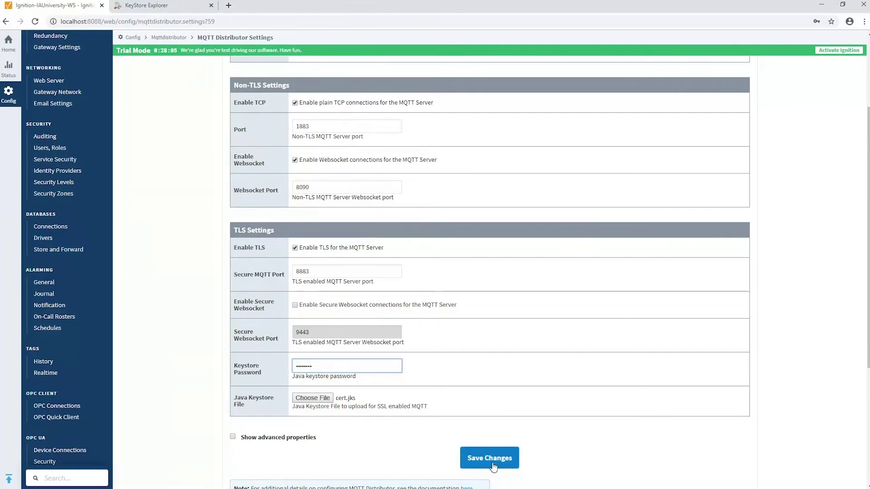
pyautogui.click(493, 465)
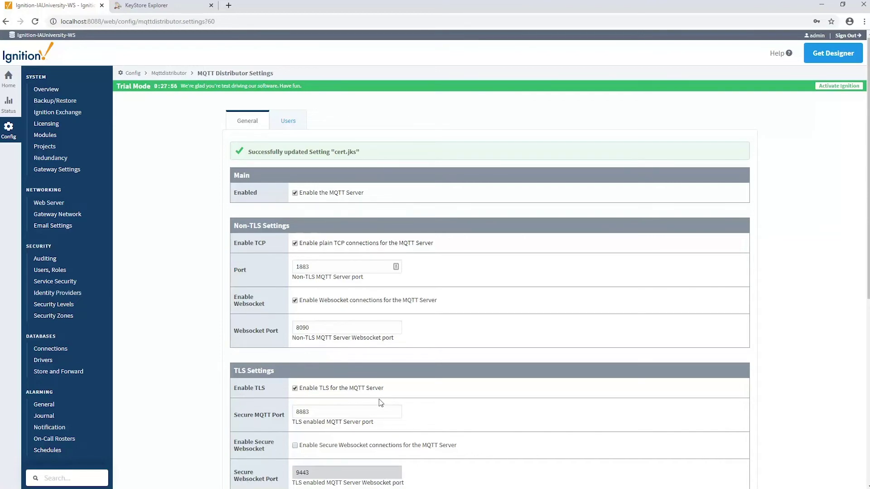
# Open the MQTT Transmission server list and review the Chariot SCADA URL on port 1883.
pyautogui.scroll(-5, 161, 361)
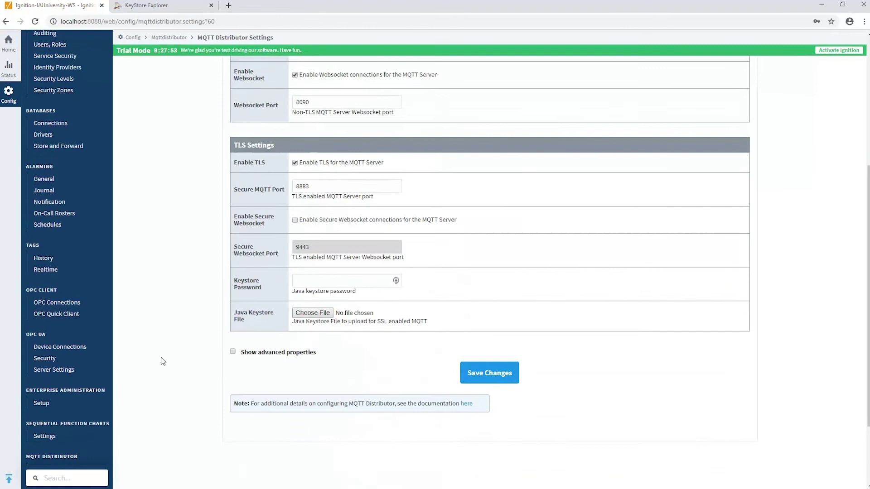
pyautogui.scroll(-2, 164, 361)
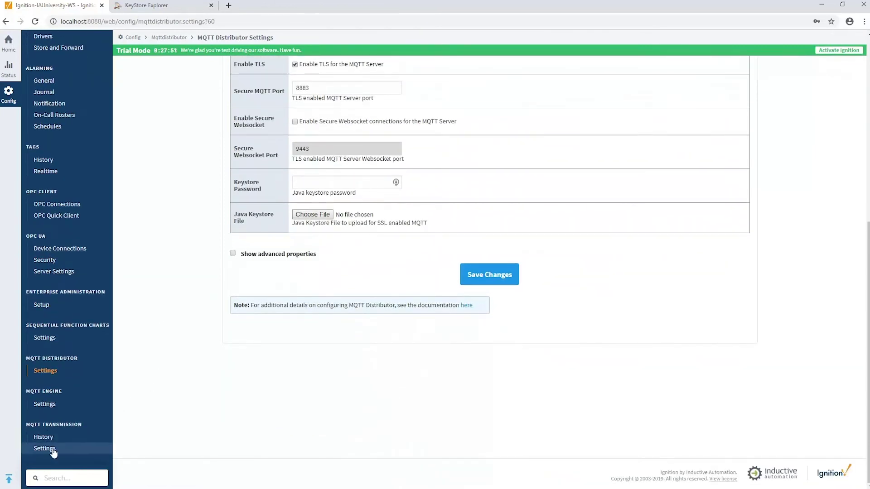
pyautogui.click(53, 450)
pyautogui.click(295, 122)
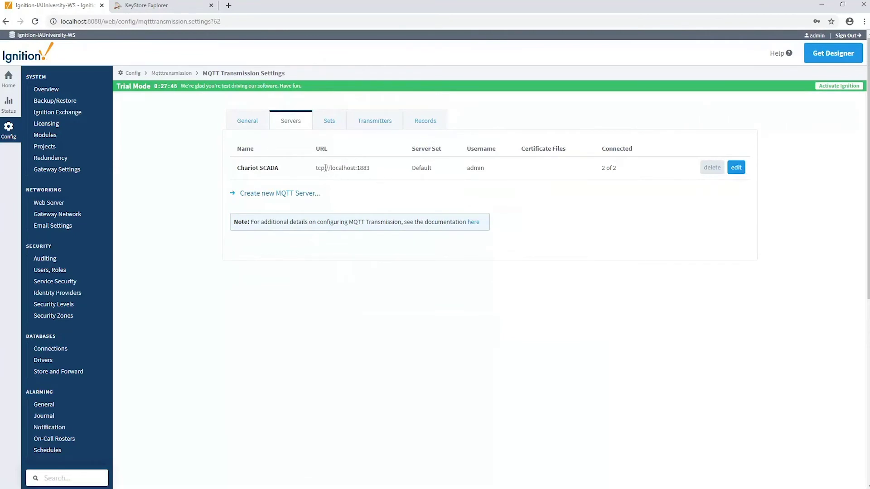
pyautogui.moveTo(325, 168); pyautogui.dragTo(369, 168)
pyautogui.click(368, 168)
pyautogui.doubleClick(366, 168)
# Edit the Chariot SCADA server and change its URL to ssl://localhost:8883.
pyautogui.click(733, 171)
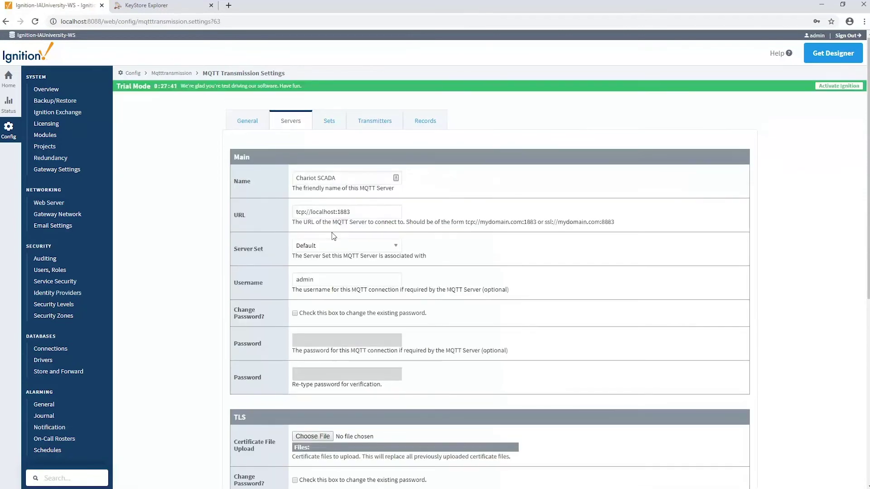
pyautogui.moveTo(305, 211); pyautogui.dragTo(271, 215)
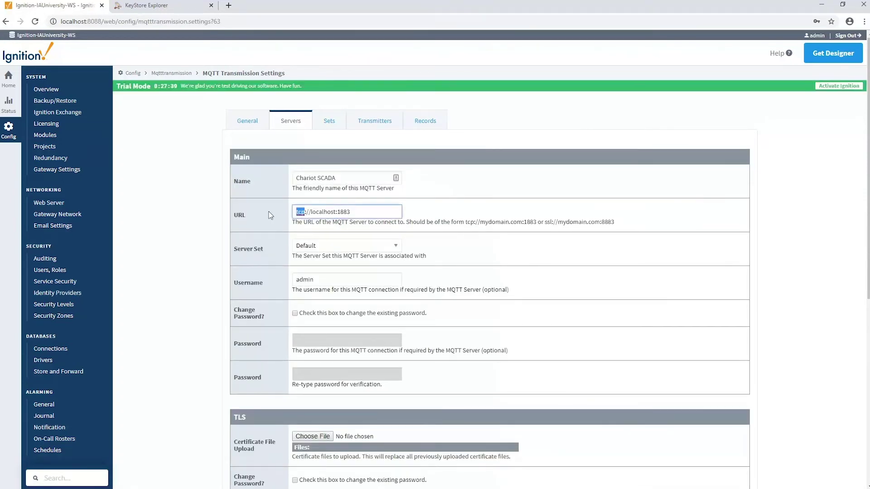
pyautogui.write('ssl')
pyautogui.scroll(-2, 357, 214)
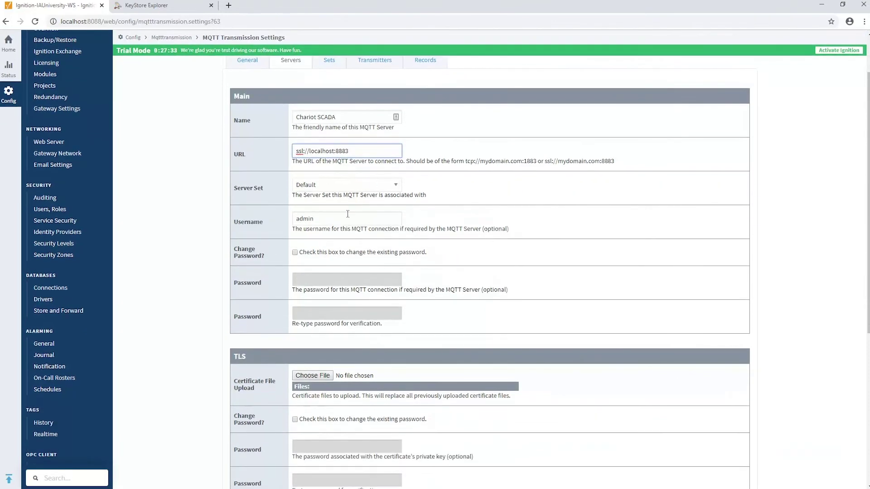
pyautogui.scroll(-5, 376, 267)
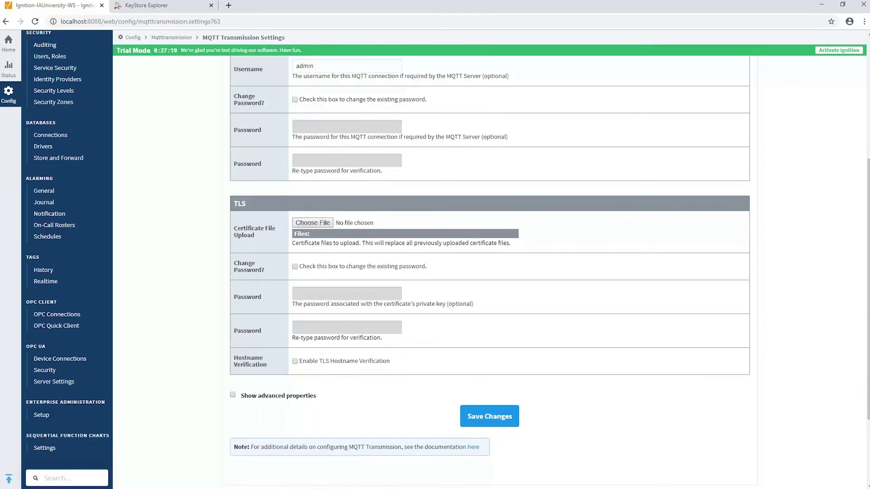
# Export the rootca certificate chain as an X.509 PEM file named rootca.pem.
pyautogui.hotkey('alt', 'Tab')
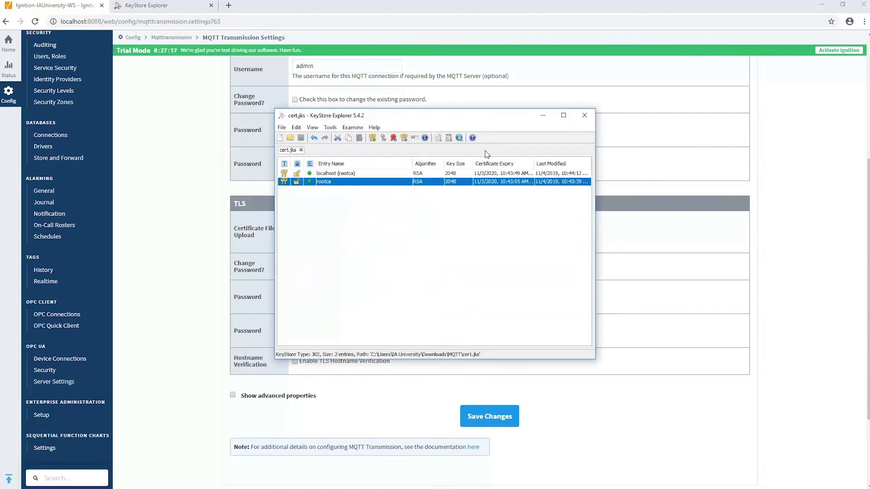
pyautogui.rightClick(324, 183)
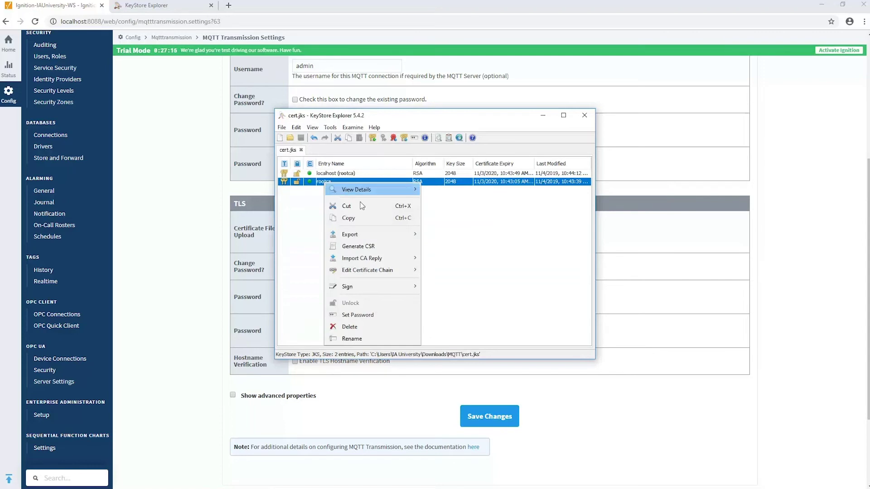
pyautogui.moveTo(389, 236)
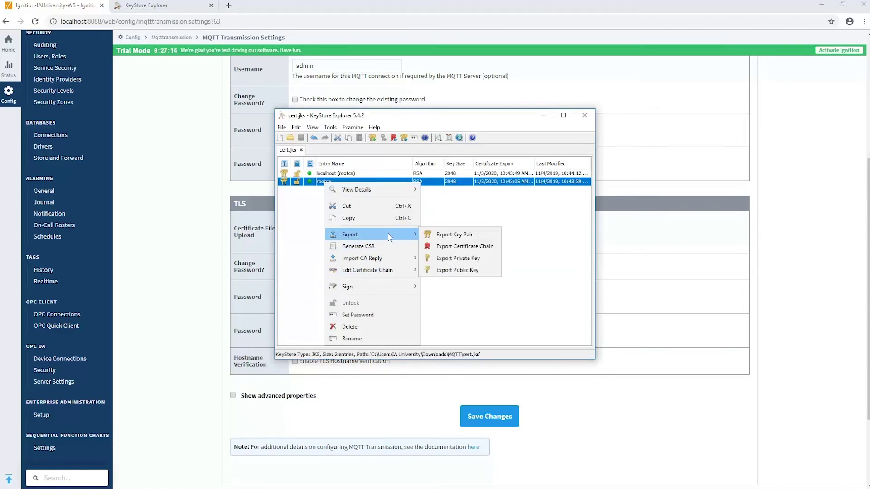
pyautogui.click(455, 247)
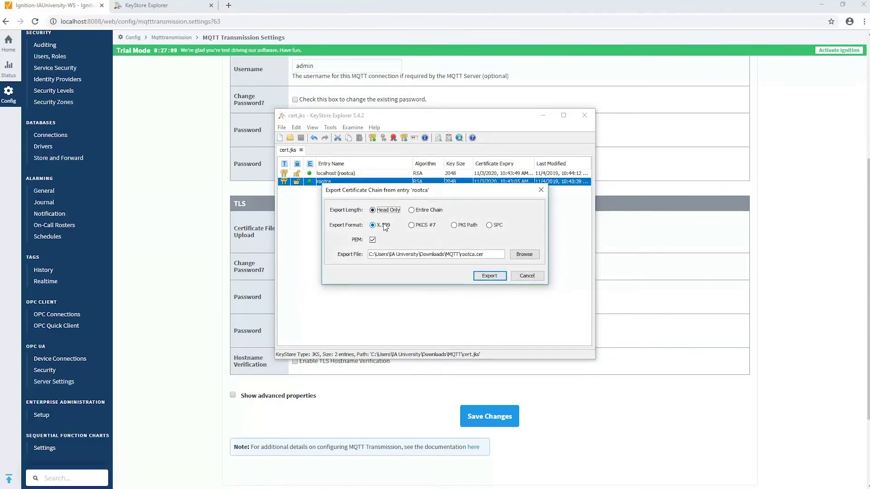
pyautogui.click(488, 257)
pyautogui.press('BackSpace')
pyautogui.press('BackSpace')
pyautogui.press('BackSpace')
pyautogui.write('pem')
pyautogui.click(491, 276)
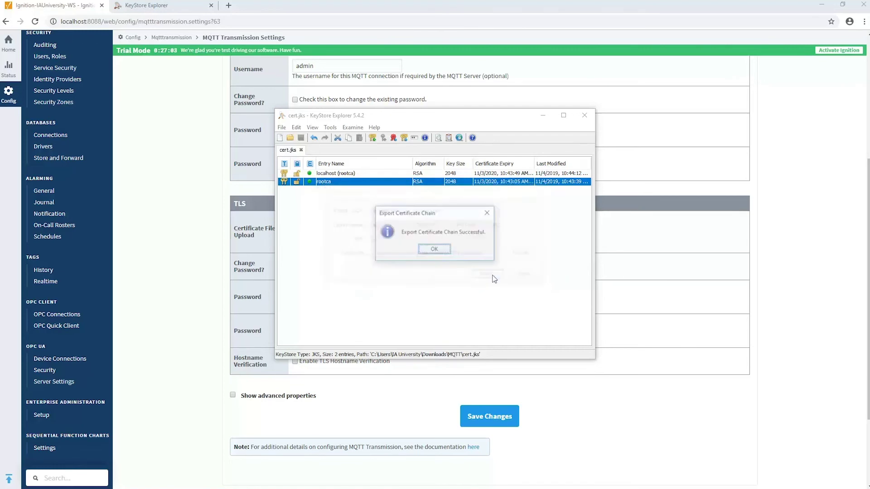
# Attach rootca.pem as the Chariot SCADA certificate file and save the Transmission server.
pyautogui.click(439, 250)
pyautogui.click(244, 286)
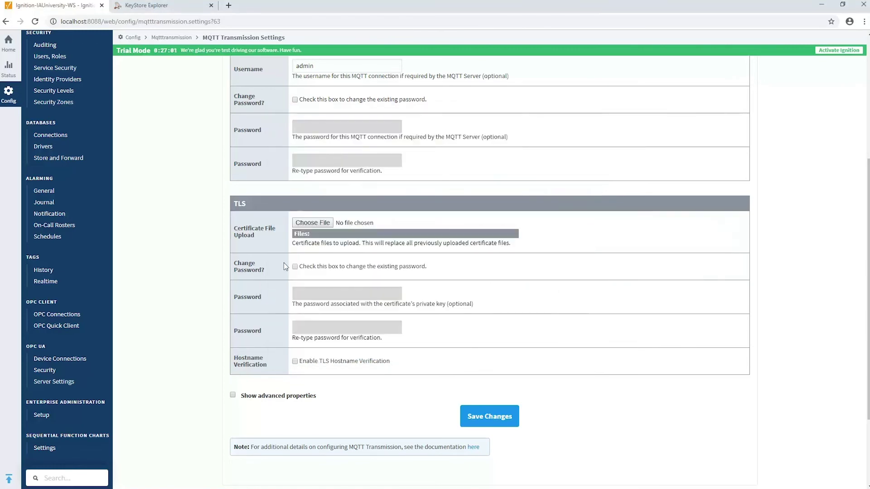
pyautogui.click(325, 226)
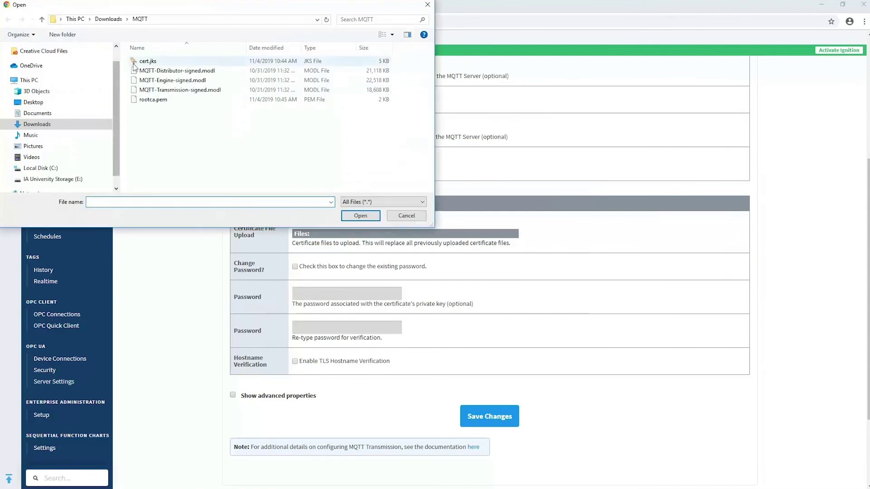
pyautogui.doubleClick(149, 101)
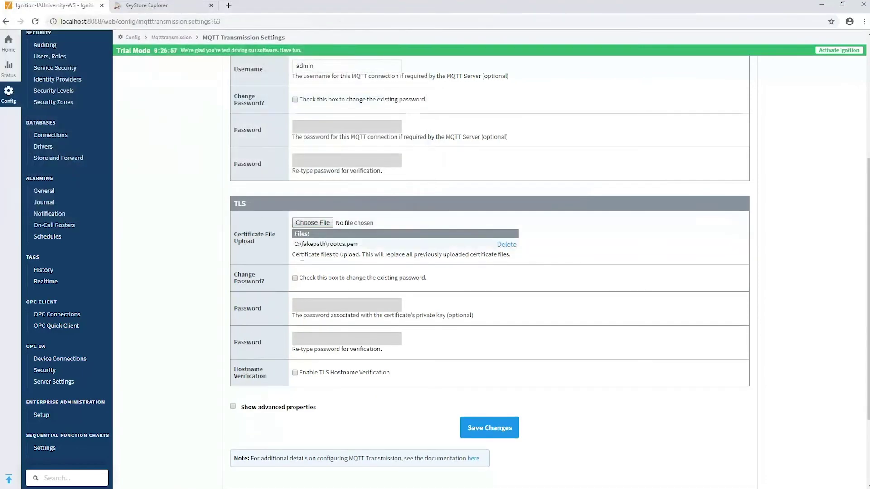
pyautogui.scroll(-1, 333, 330)
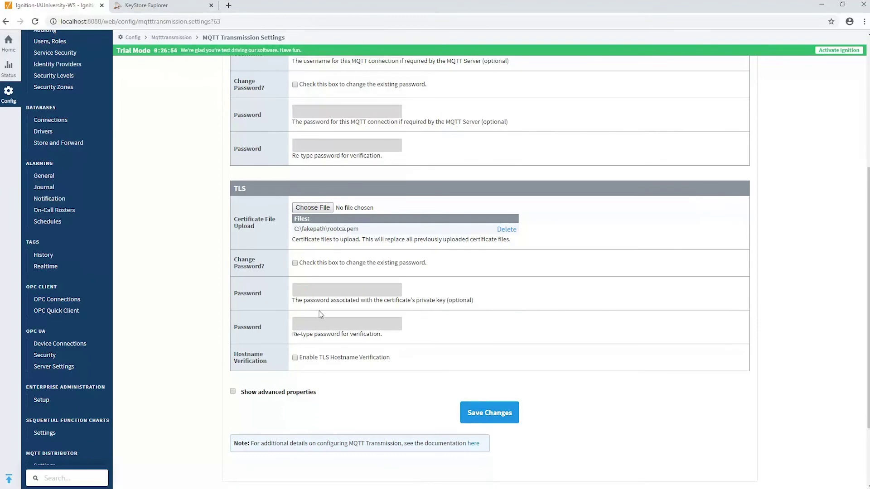
pyautogui.click(475, 413)
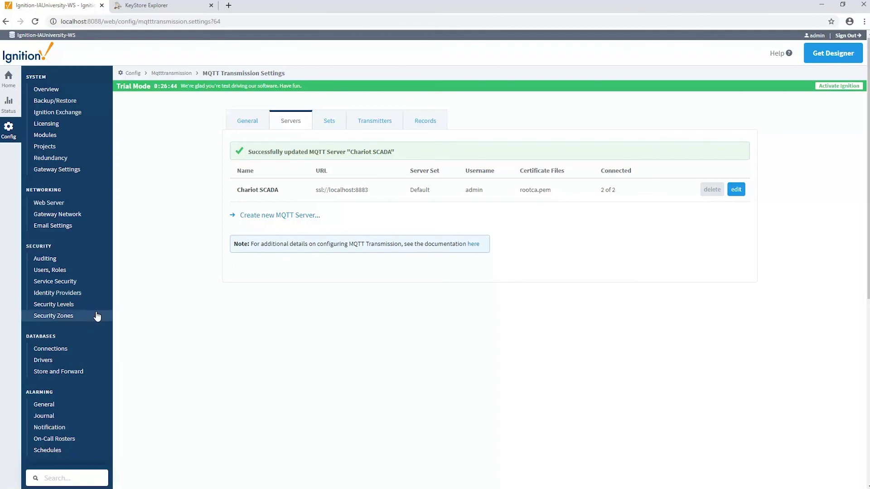
# Edit the MQTT Engine's Chariot SCADA server URL to ssl://localhost:8883.
pyautogui.scroll(-7, 110, 311)
pyautogui.click(55, 406)
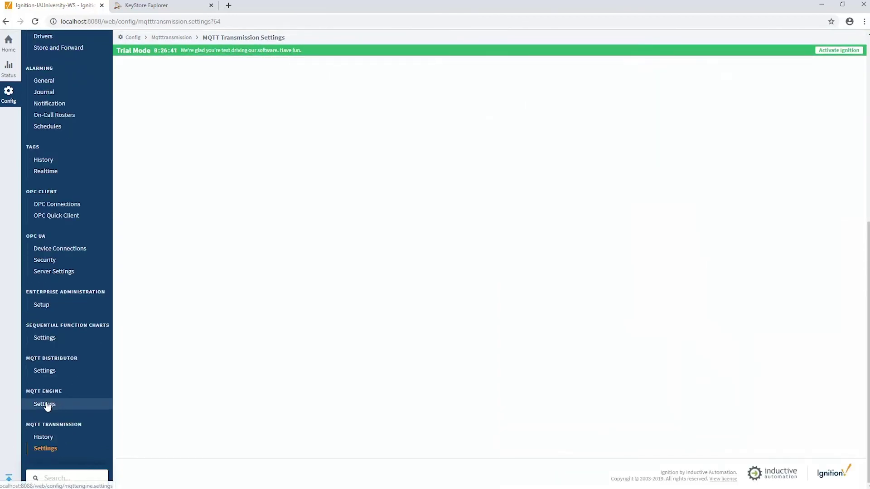
pyautogui.click(286, 121)
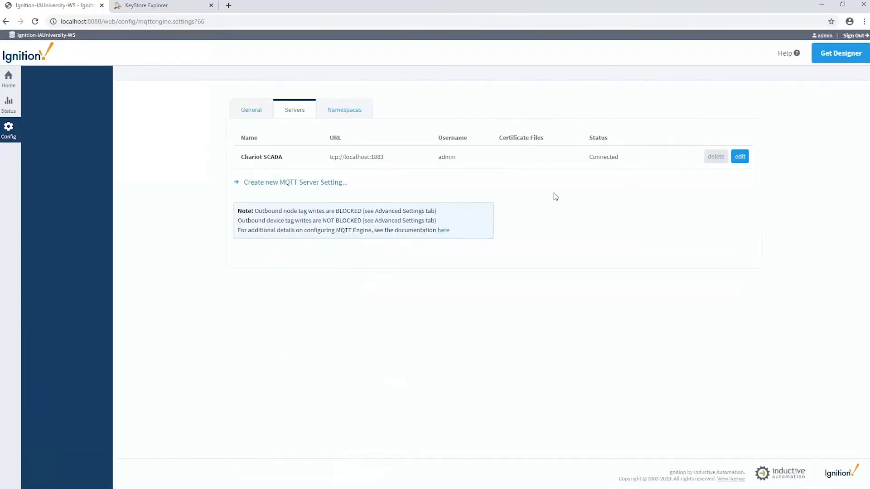
pyautogui.click(737, 166)
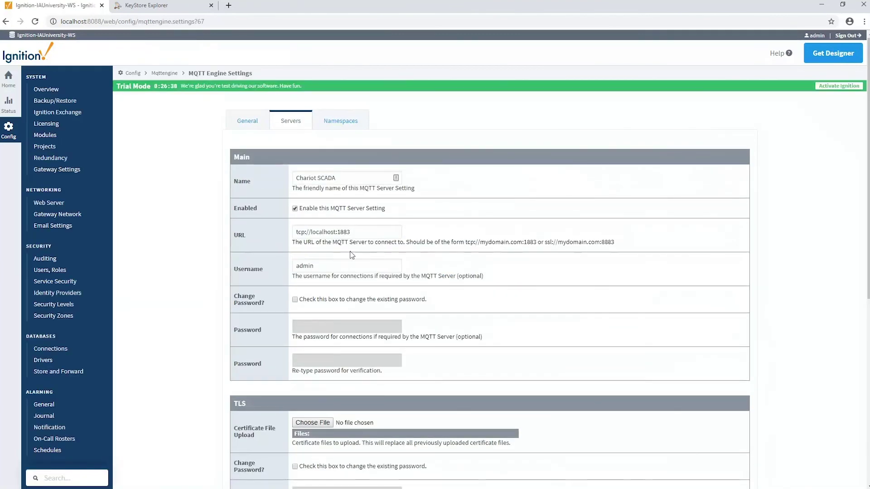
pyautogui.doubleClick(306, 233)
pyautogui.write('s')
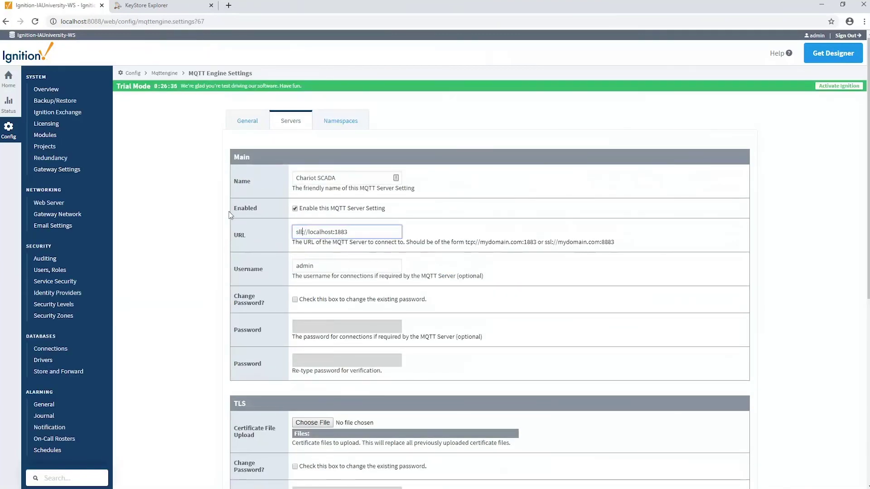
pyautogui.write('sl:')
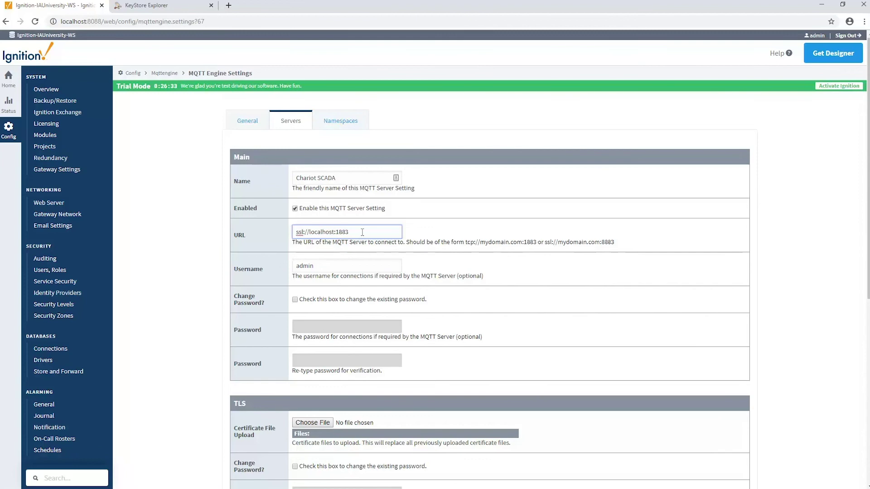
pyautogui.click(337, 231)
pyautogui.write('8')
# Attach rootca.pem as the server certificate and save the Engine server.
pyautogui.scroll(-2, 317, 313)
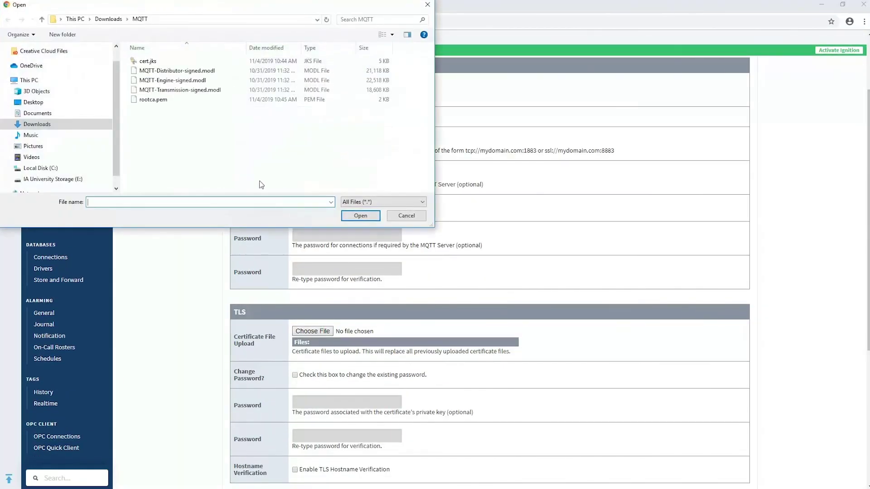
pyautogui.doubleClick(146, 100)
pyautogui.scroll(-4, 299, 392)
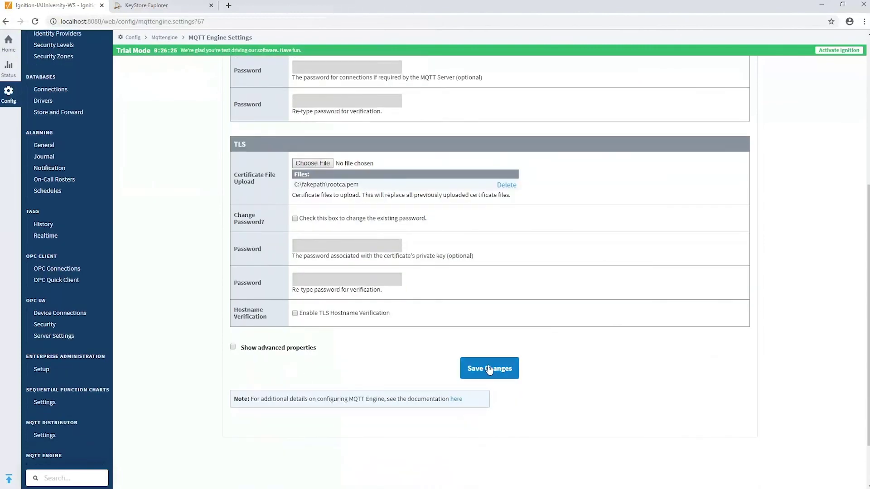
pyautogui.click(498, 372)
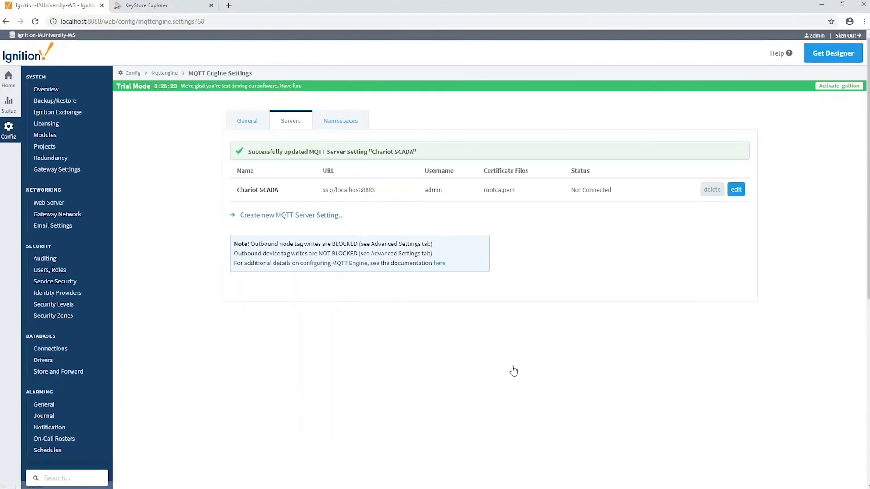